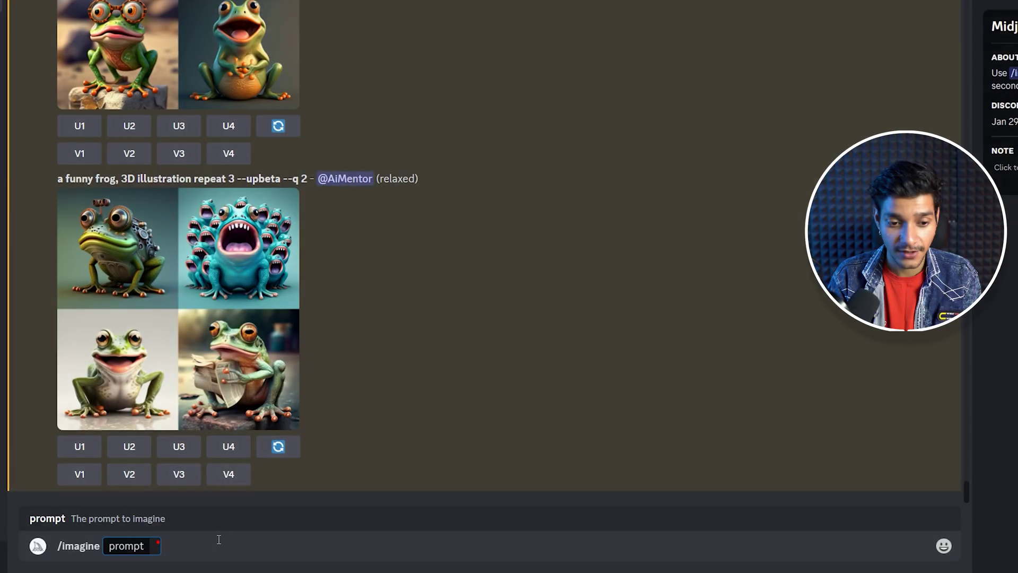
Step: Submit the /imagine {pixel art, synthwave, cyberpunk, water color} of {cute girl, vampire} permutation prompt and show its prompts
type("a {pixel art, synthwave, cyberpunk, water color} of { cute girl, vampire }")
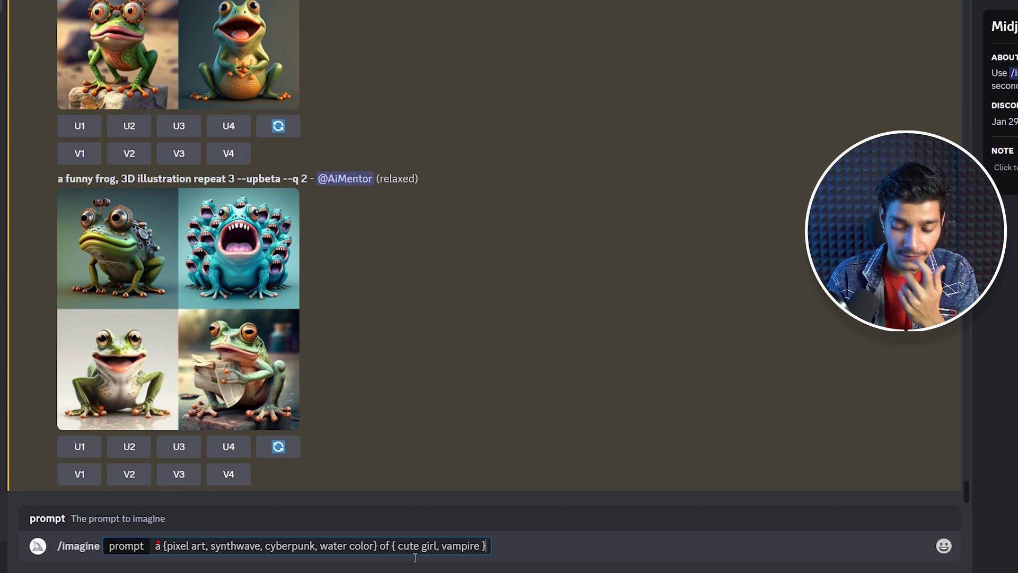
key("Return")
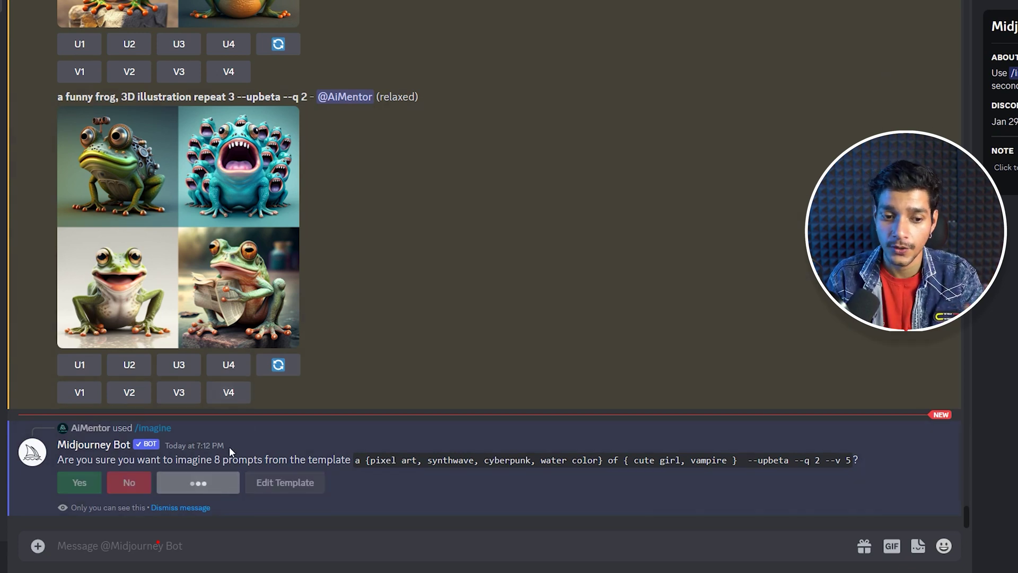
left_click(212, 483)
Step: Review the eight expanded prompt lines, then approve generating all eight
left_click_drag(326, 486, 56, 402)
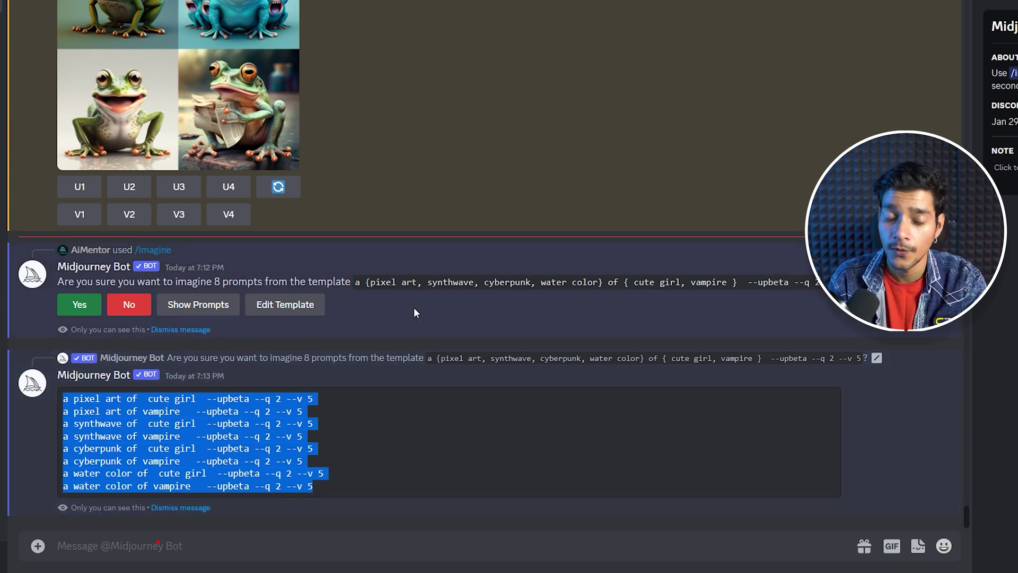
left_click(192, 419)
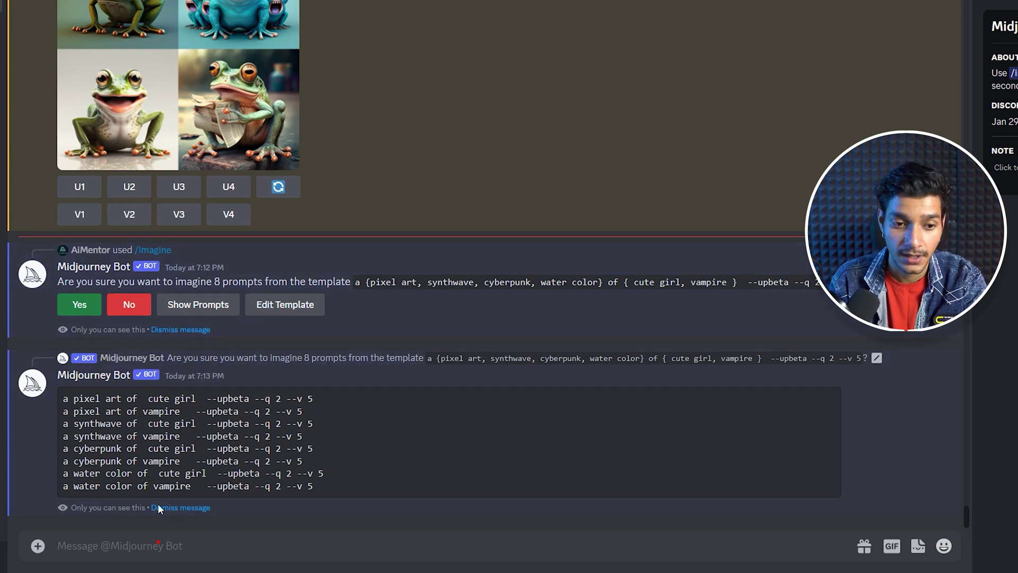
left_click(90, 306)
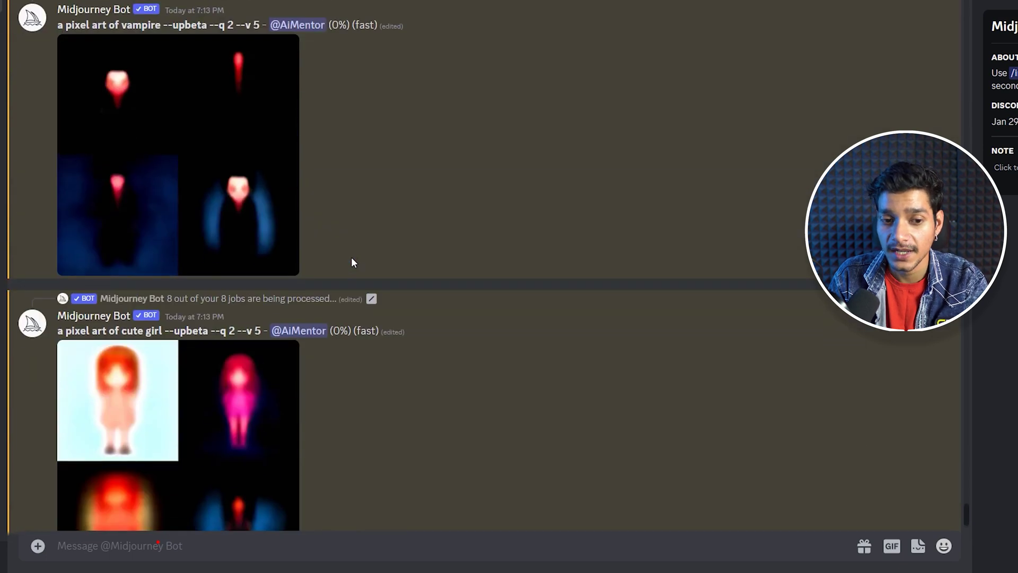
Step: Browse the rendering results and enlarge the synthwave cute girl grid
scroll(528, 390, "up", 3)
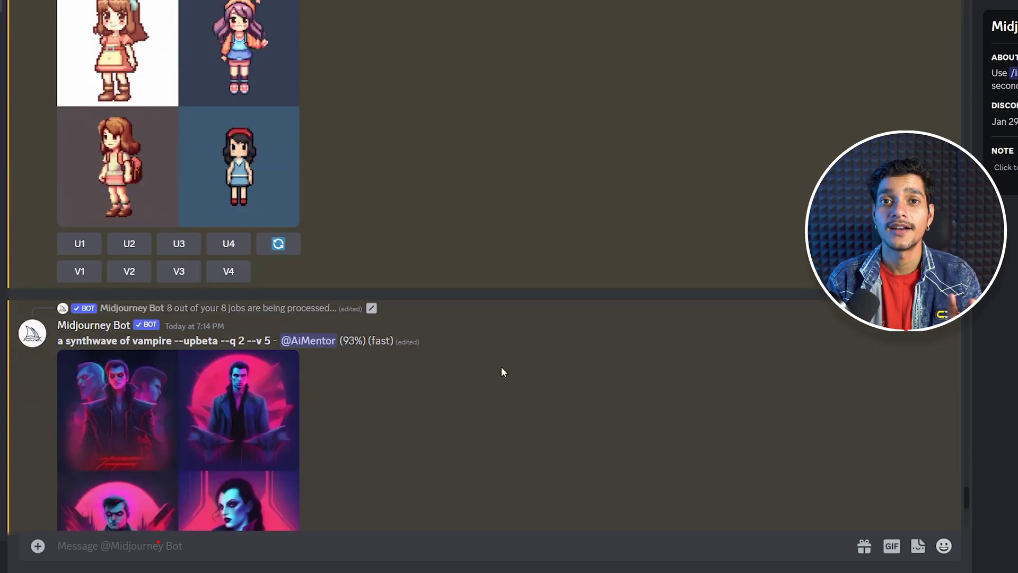
scroll(502, 370, "up", 6)
scroll(589, 168, "down", 12)
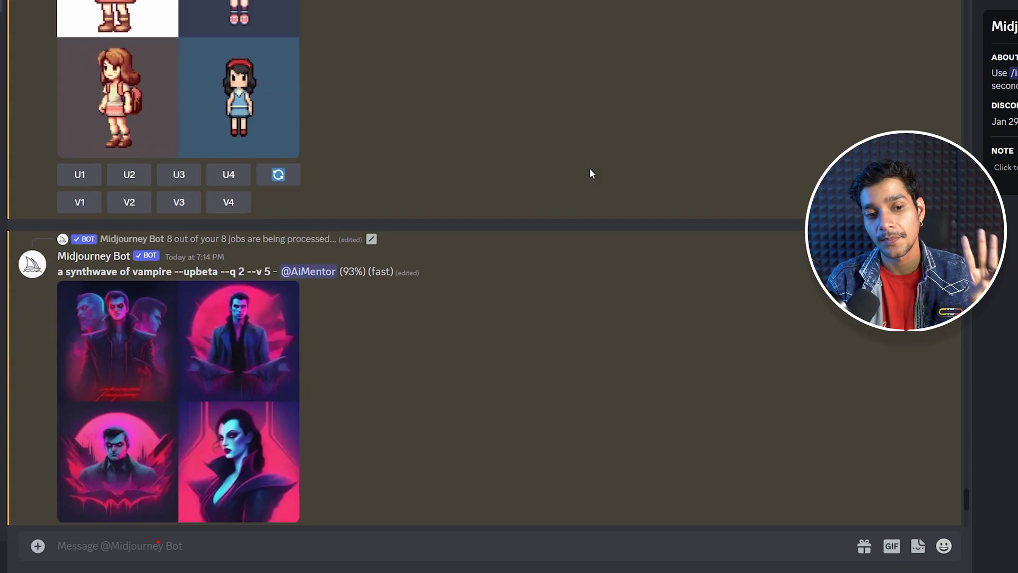
scroll(594, 321, "up", 10)
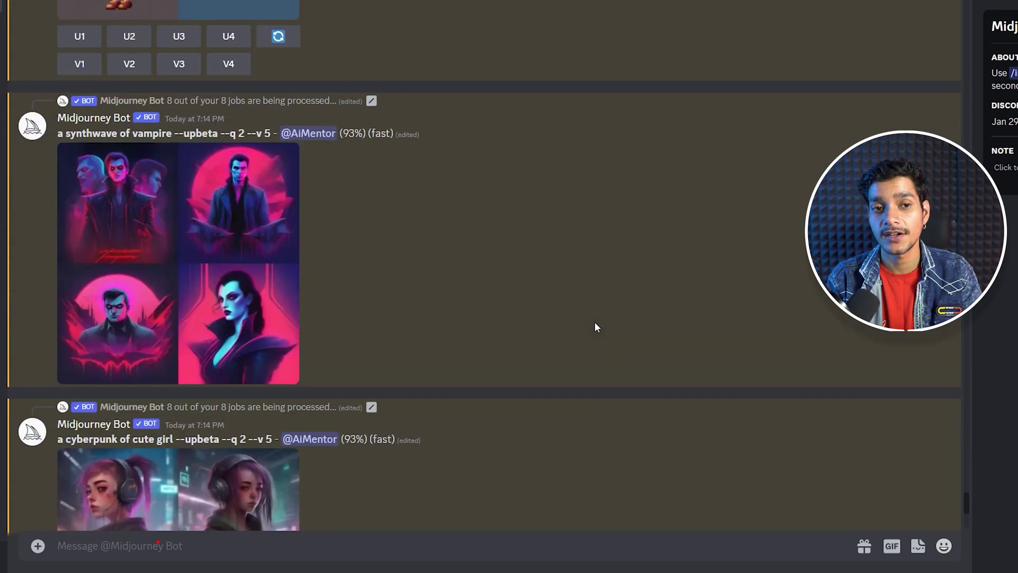
left_click(201, 144)
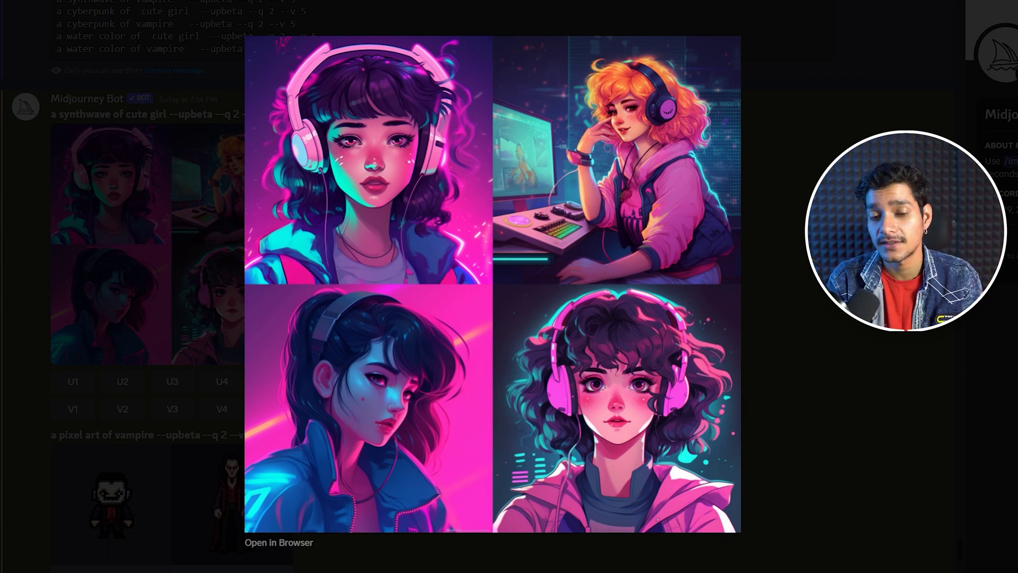
Step: View the pixel art vampire grid, then the pixel art cute girl grid, at full size
key("Escape")
scroll(619, 295, "down", 3)
scroll(619, 295, "down", 2)
left_click(125, 263)
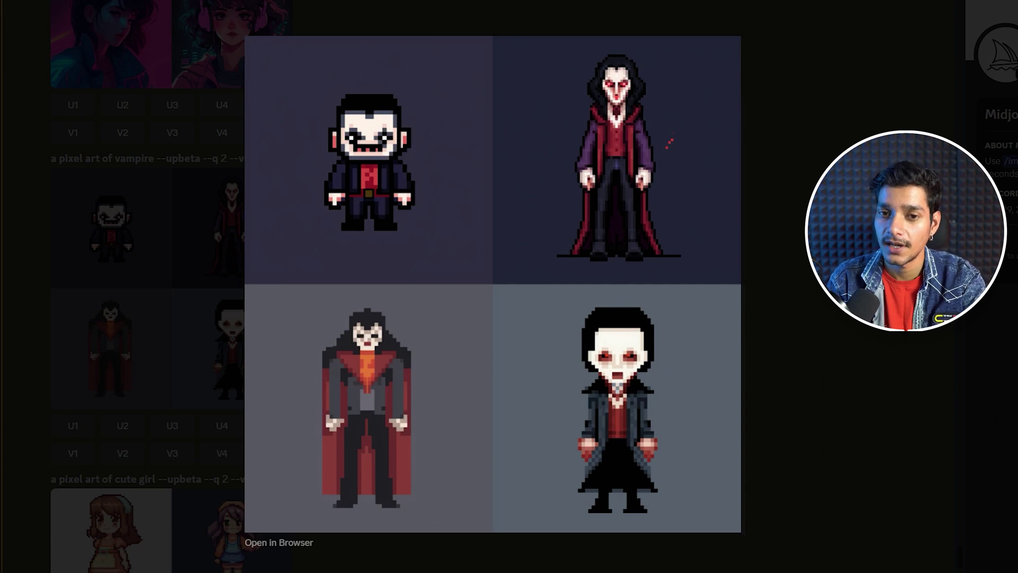
key("Escape")
scroll(445, 358, "down", 5)
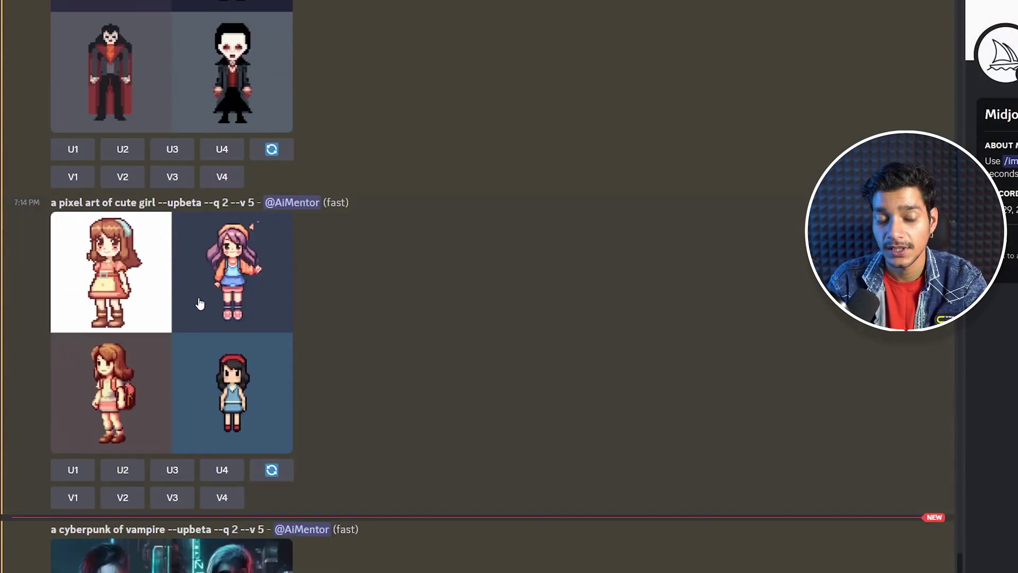
left_click(134, 247)
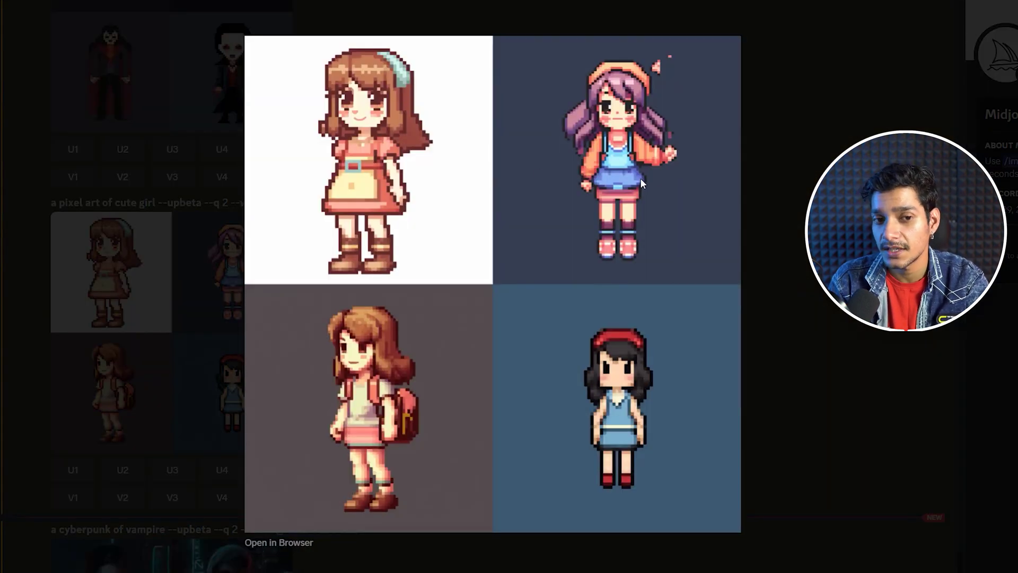
Step: Enlarge the cyberpunk vampire grid for inspection
left_click(782, 164)
scroll(398, 302, "down", 5)
left_click(138, 334)
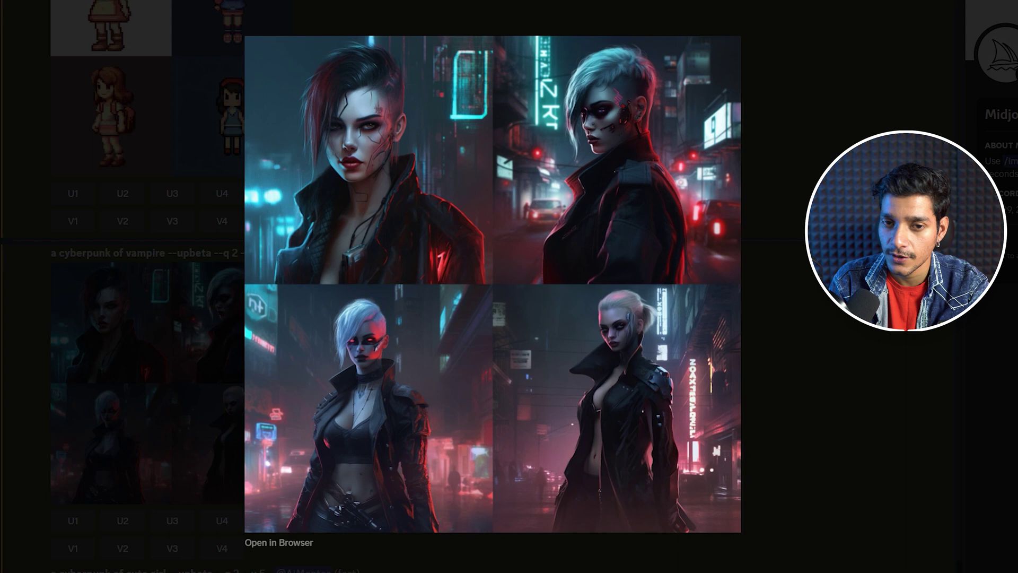
left_click(777, 234)
Step: View the cyberpunk cute girl and synthwave vampire grids at full size
scroll(777, 234, "down", 5)
left_click(159, 425)
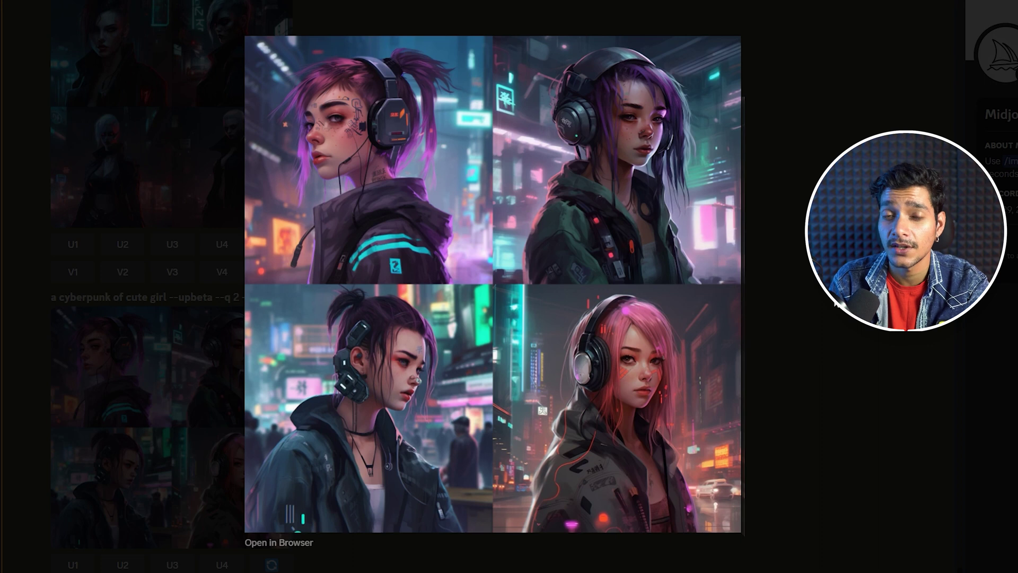
key("Escape")
scroll(422, 373, "down", 6)
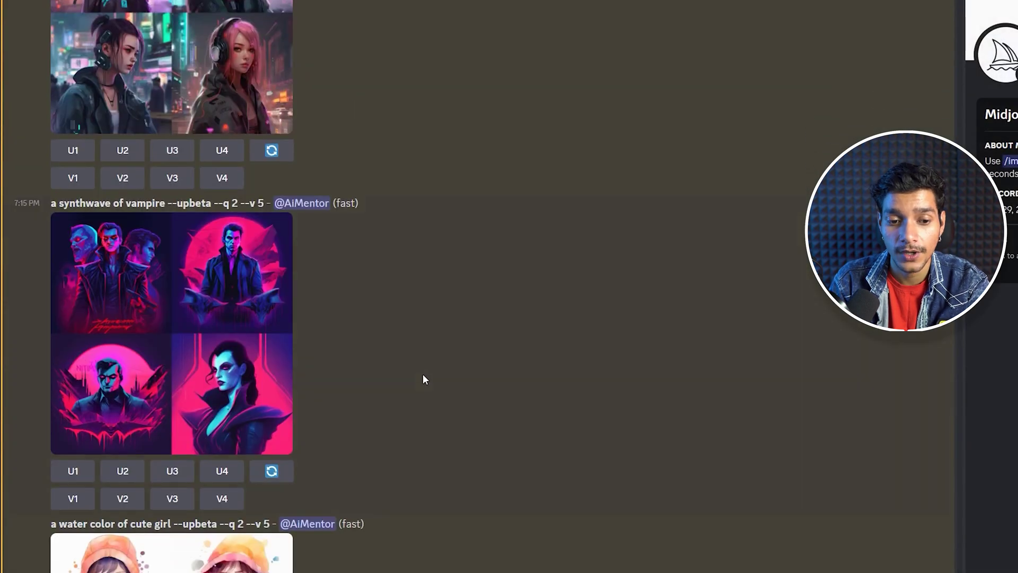
left_click(150, 336)
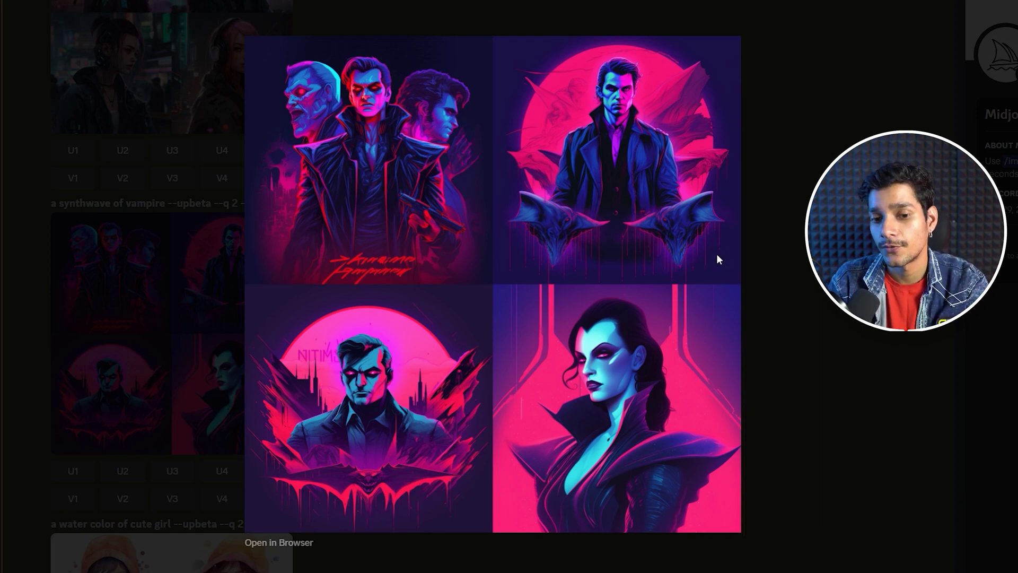
key("Escape")
Step: View the water color cute girl and water color vampire grids, then return to the job list
scroll(448, 380, "down", 5)
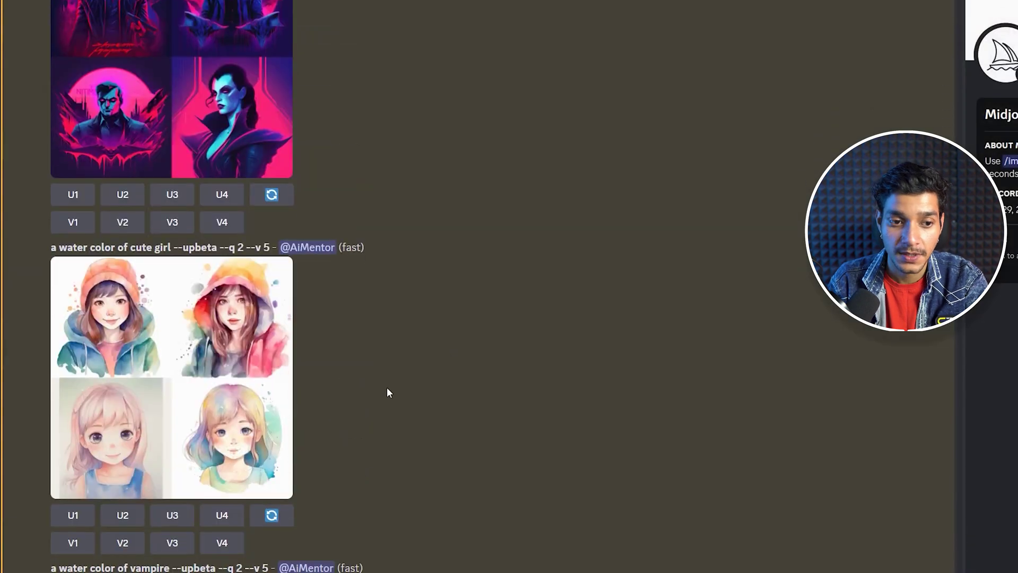
left_click(142, 374)
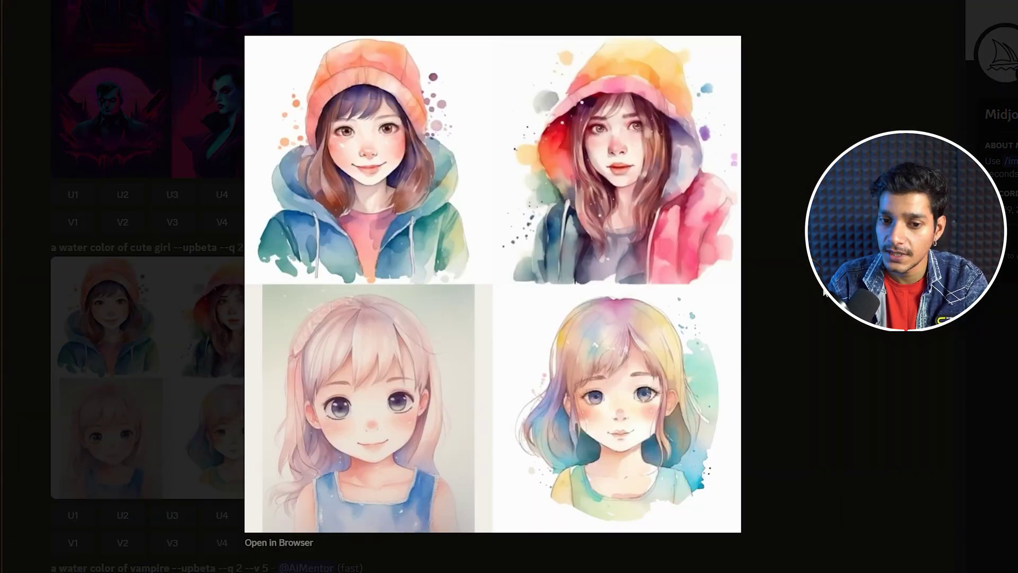
key("Escape")
scroll(383, 409, "down", 5)
left_click(122, 313)
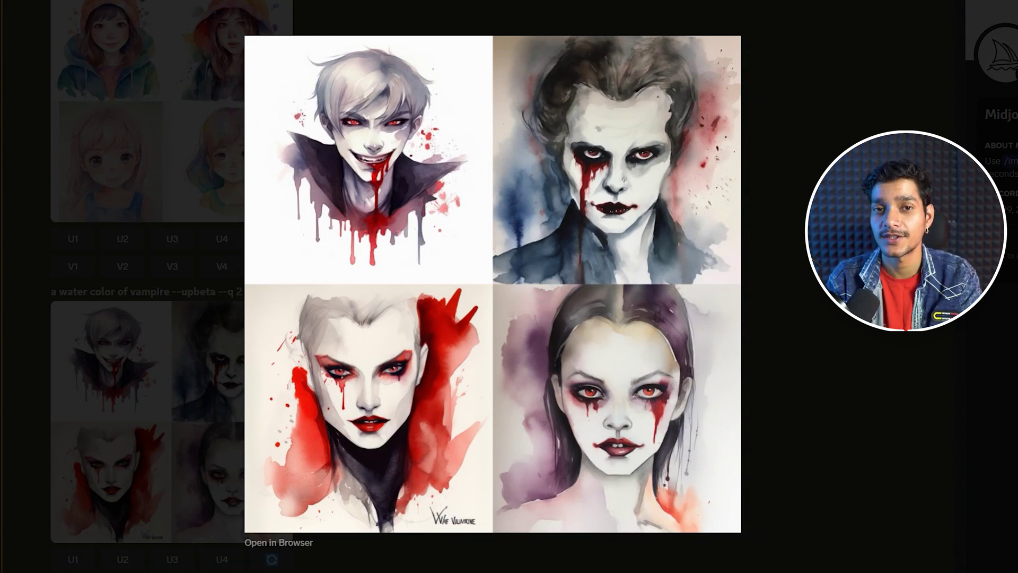
key("Escape")
scroll(583, 406, "up", 20)
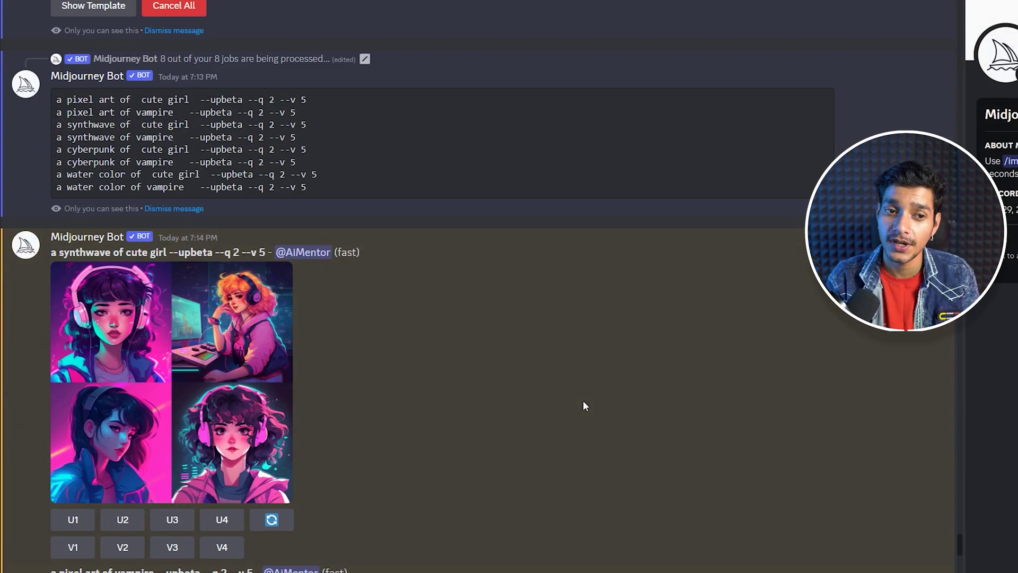
scroll(584, 406, "up", 3)
scroll(583, 405, "down", 3)
scroll(585, 405, "up", 4)
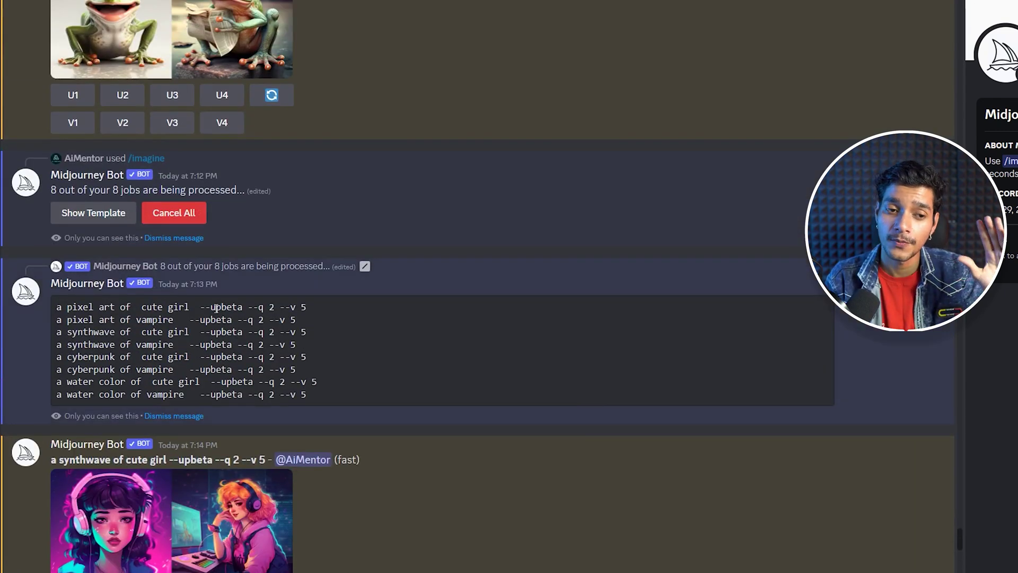
scroll(290, 319, "up", 3)
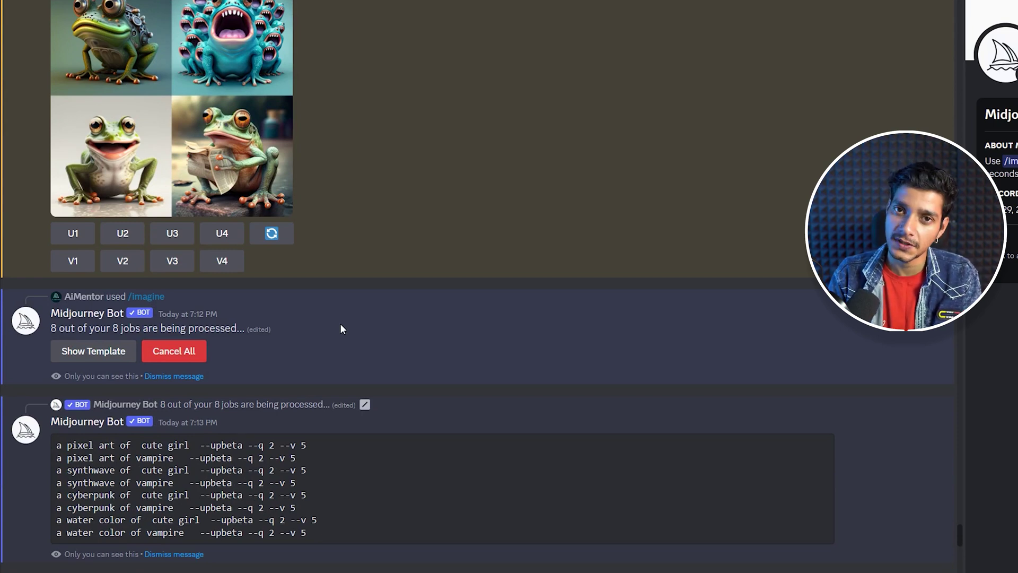
scroll(335, 331, "down", 4)
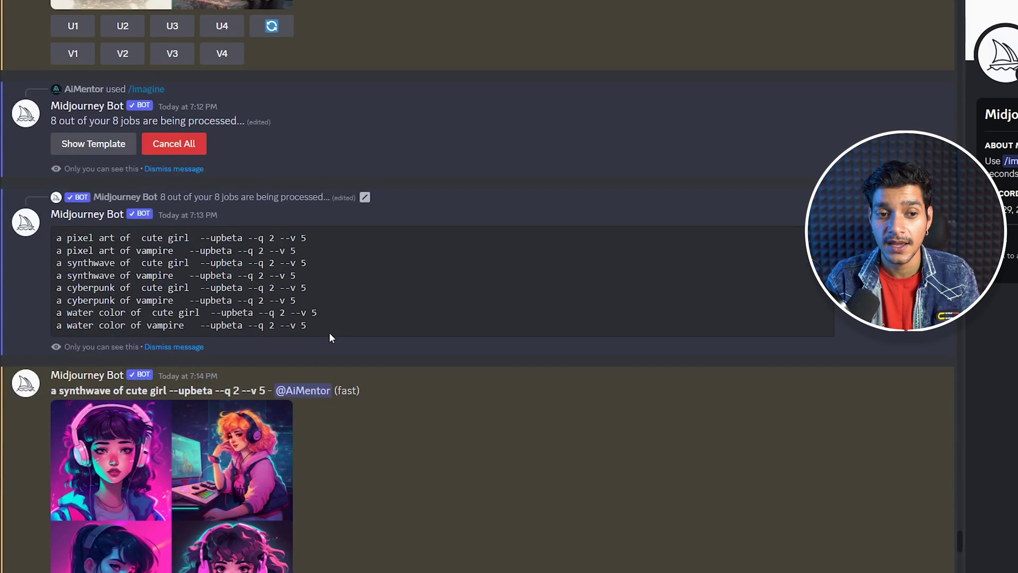
left_click_drag(306, 325, 58, 237)
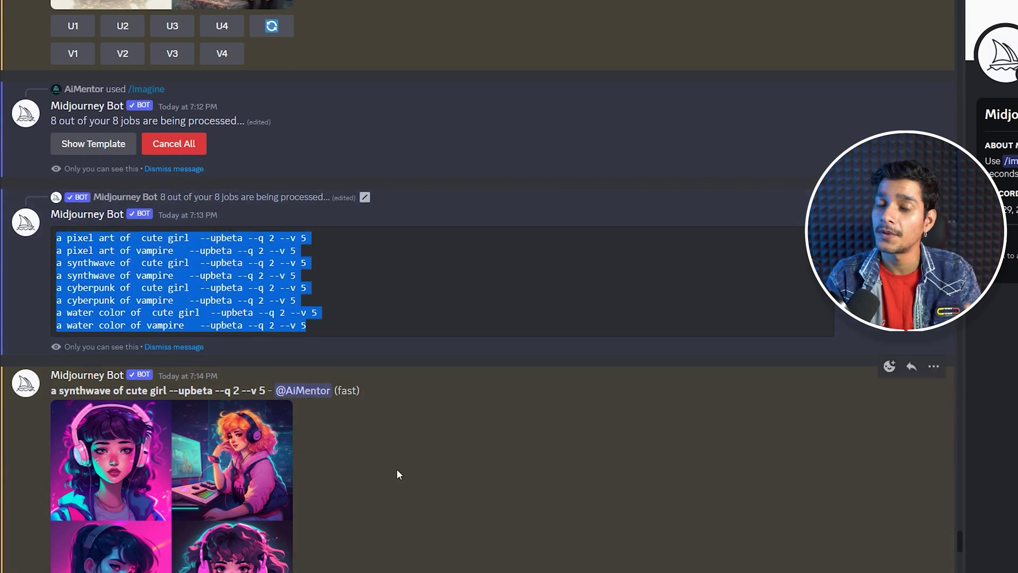
scroll(397, 468, "down", 20)
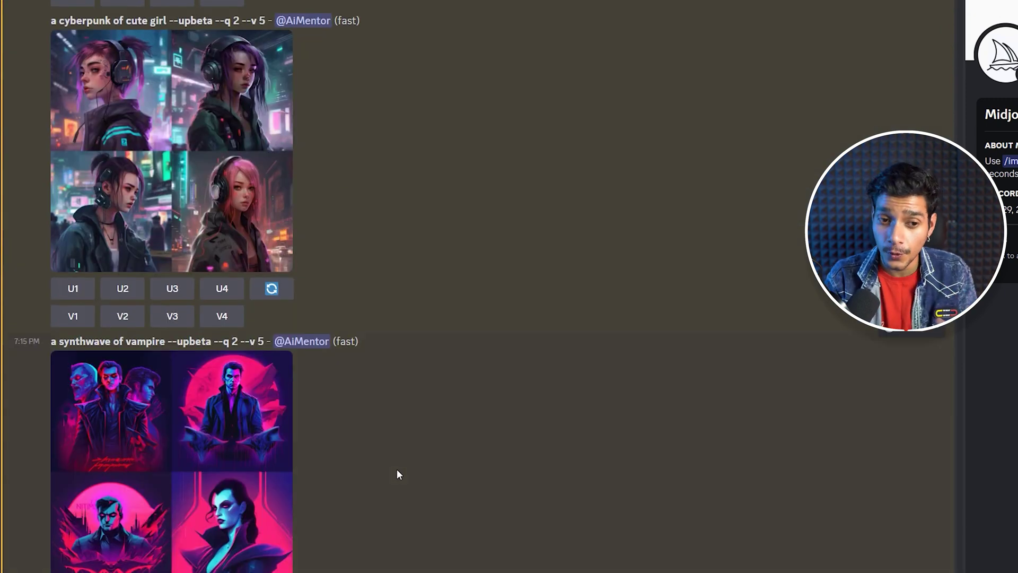
scroll(396, 468, "up", 19)
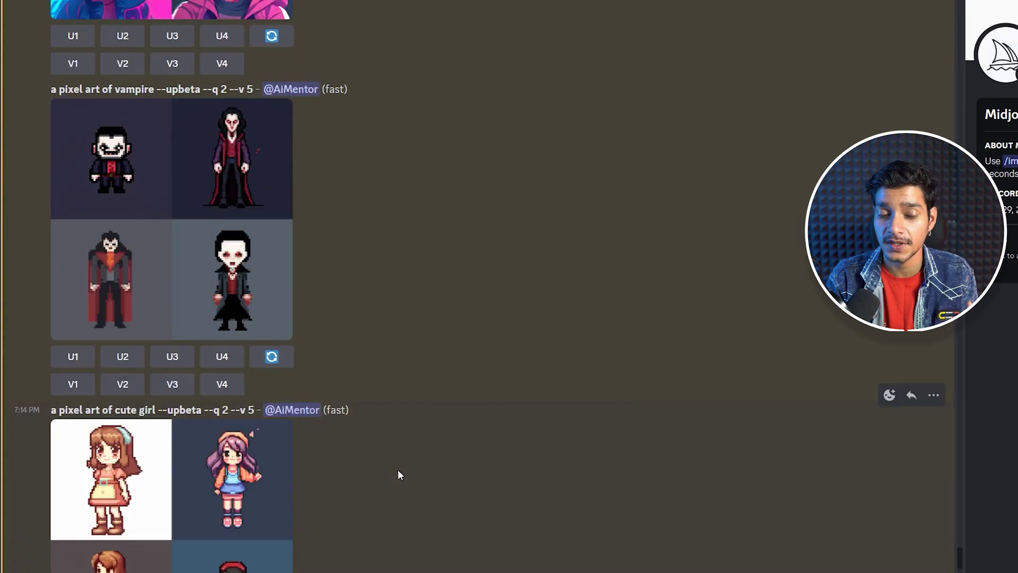
scroll(398, 471, "up", 4)
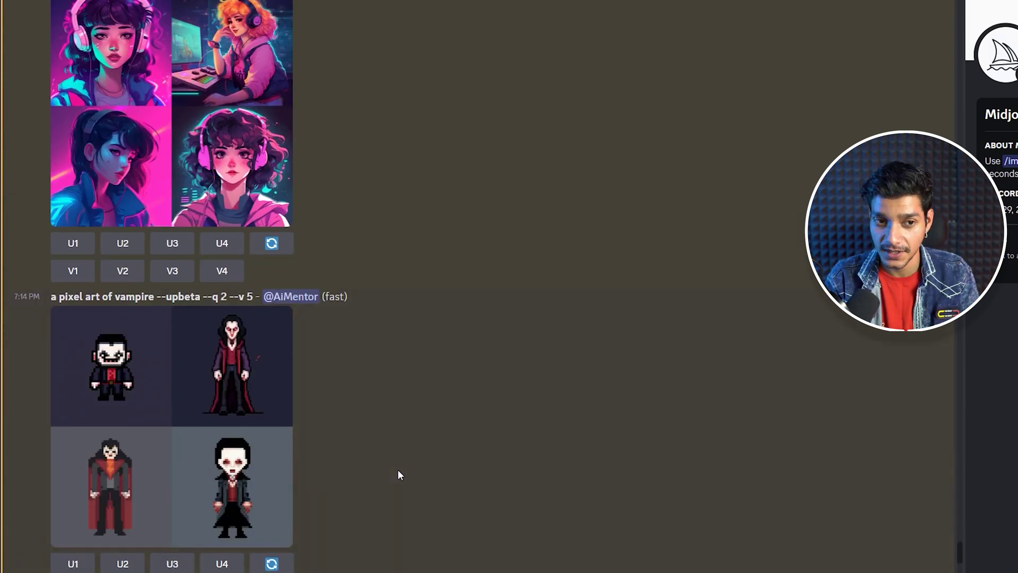